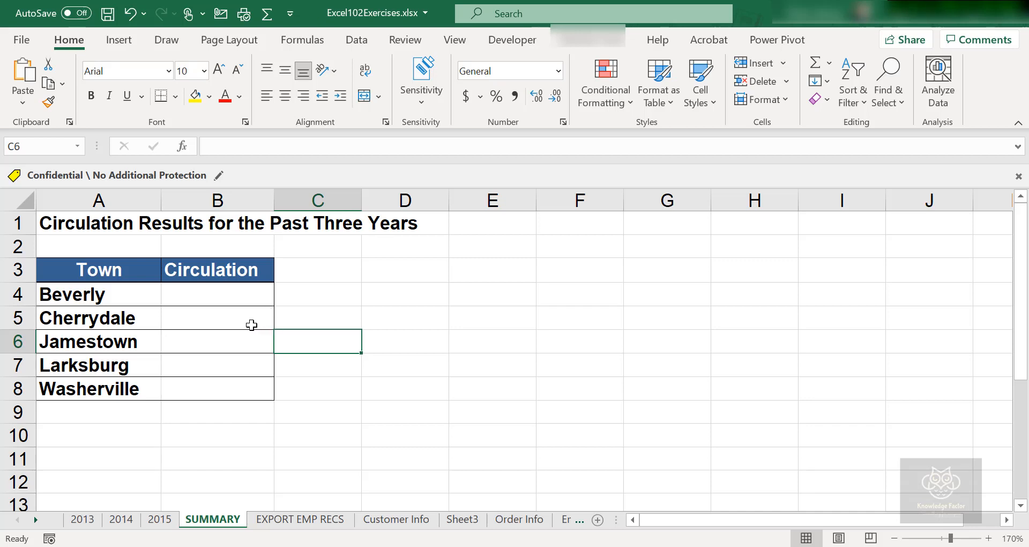
Clear the town names from A4:A8 on the SUMMARY sheet and make A4 the active cell
{"action": "left_click", "coordinate": [94, 295]}
{"action": "left_click_drag", "start_coordinate": [97, 325], "coordinate": [106, 386]}
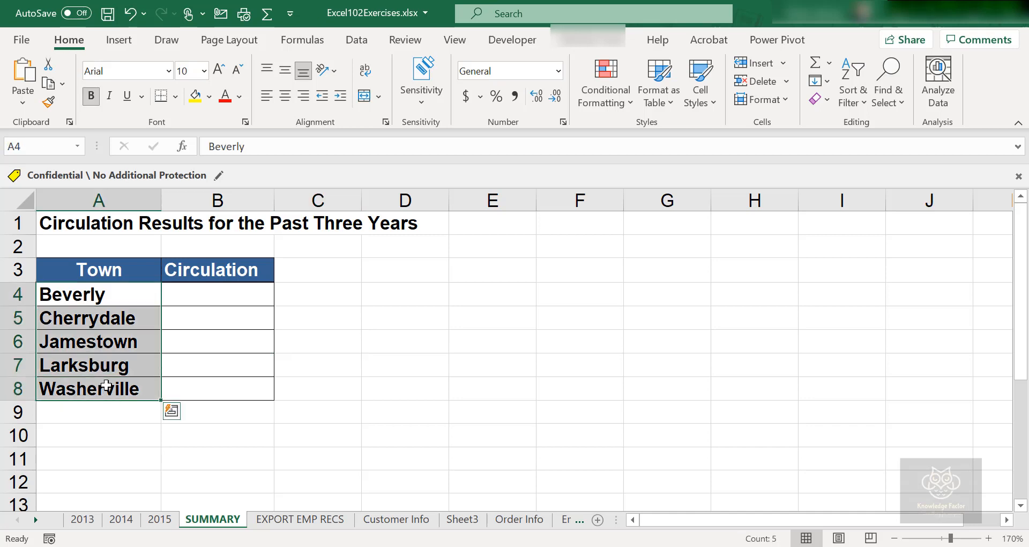
{"action": "key", "text": "Delete"}
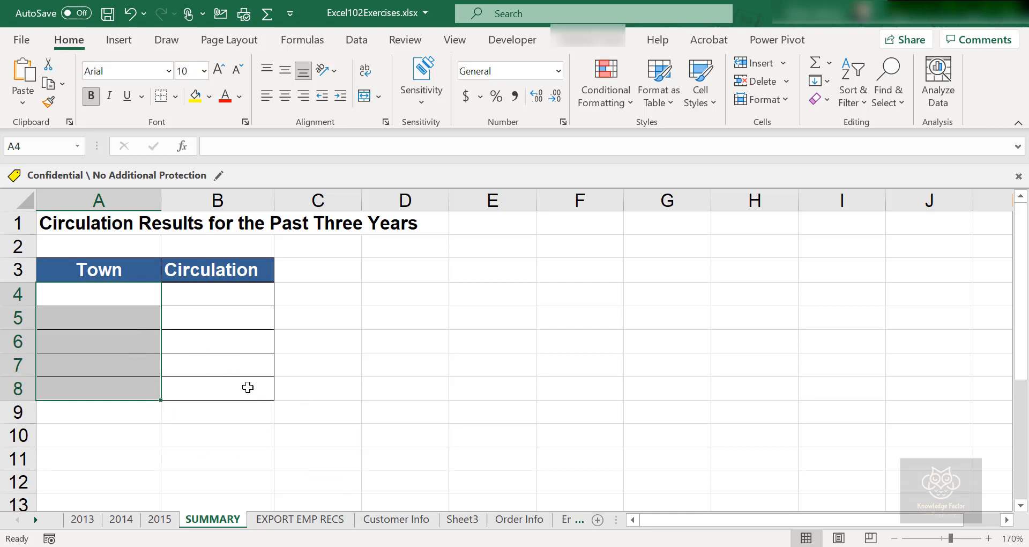
{"action": "left_click", "coordinate": [106, 299]}
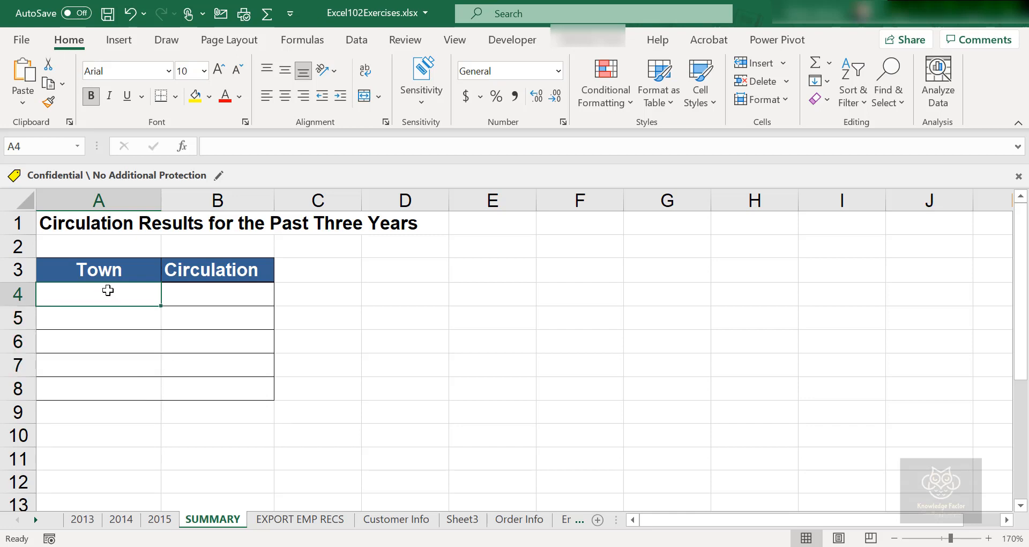
{"action": "left_click", "coordinate": [358, 42]}
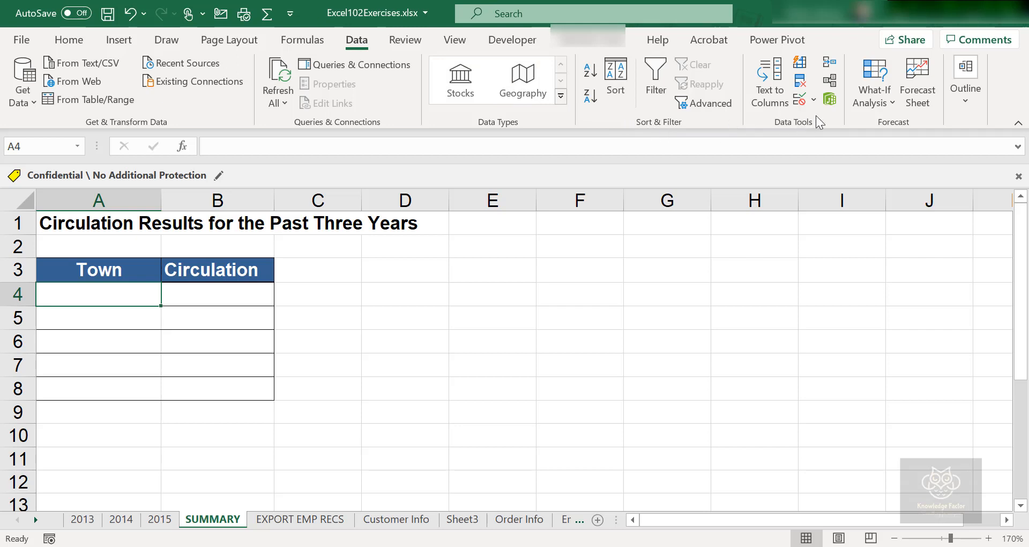
{"action": "left_click", "coordinate": [830, 65]}
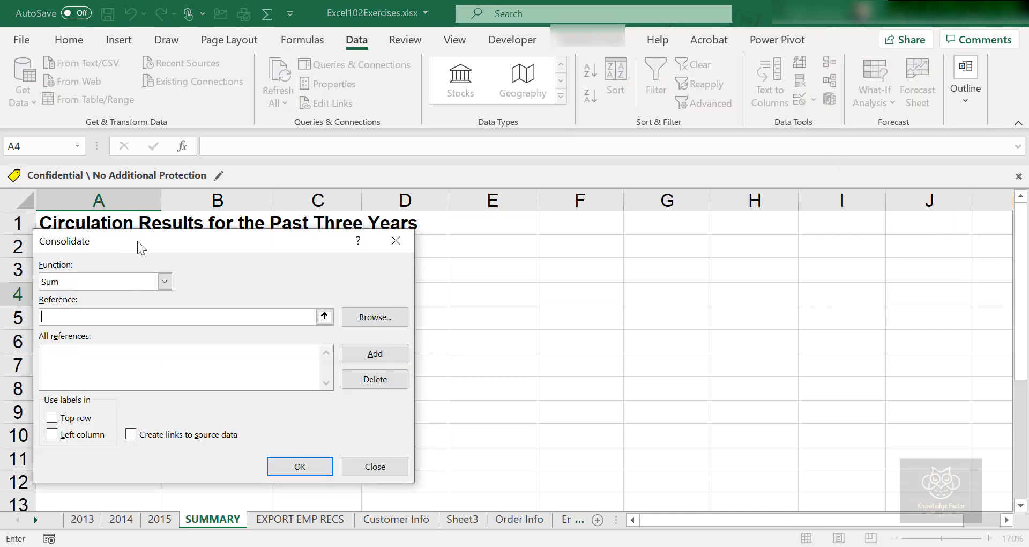
{"action": "left_click_drag", "start_coordinate": [137, 240], "coordinate": [516, 172]}
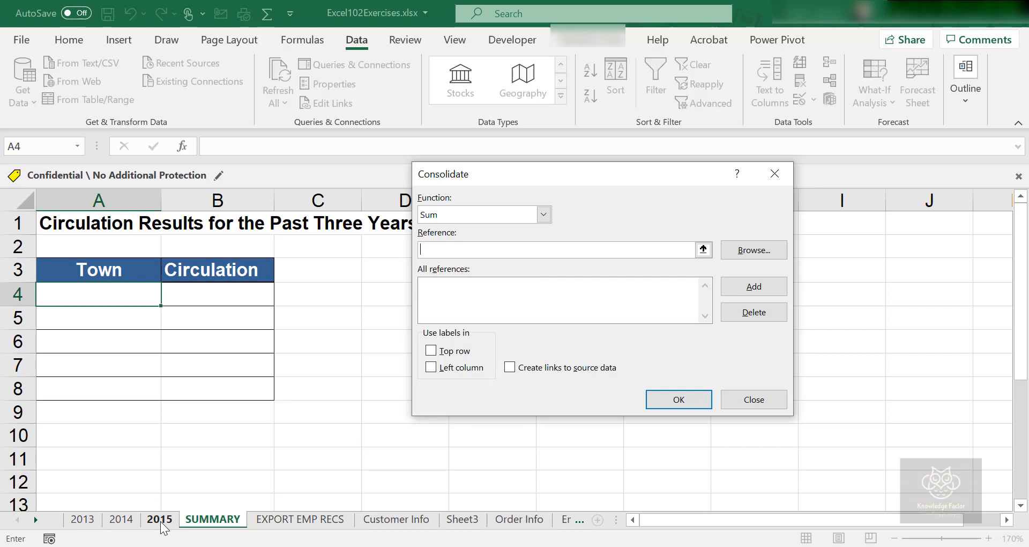
{"action": "left_click", "coordinate": [751, 398]}
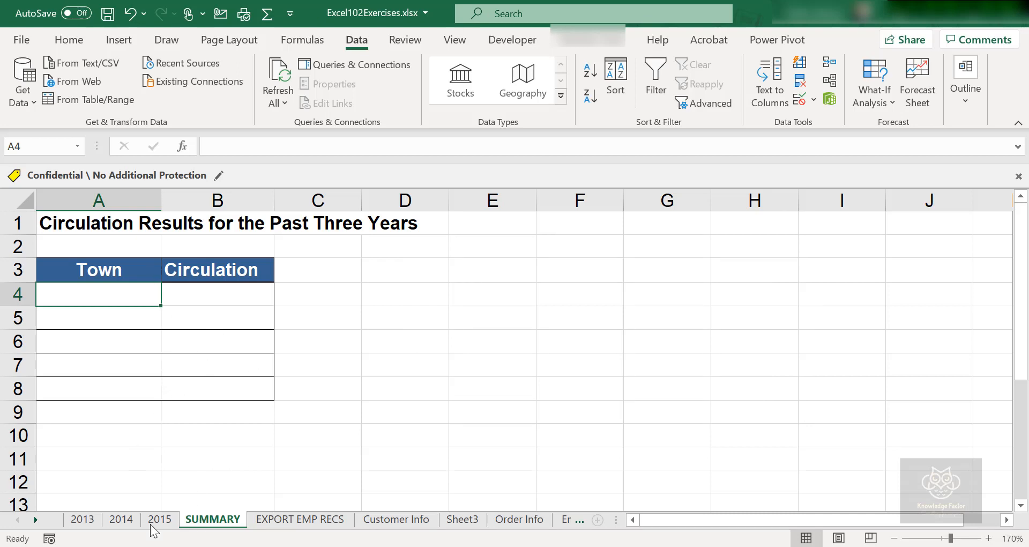
Examine the layout of the town circulation tables on the 2013, 2014 and 2015 sheets, comparing them with the SUMMARY sheet
{"action": "left_click", "coordinate": [91, 519]}
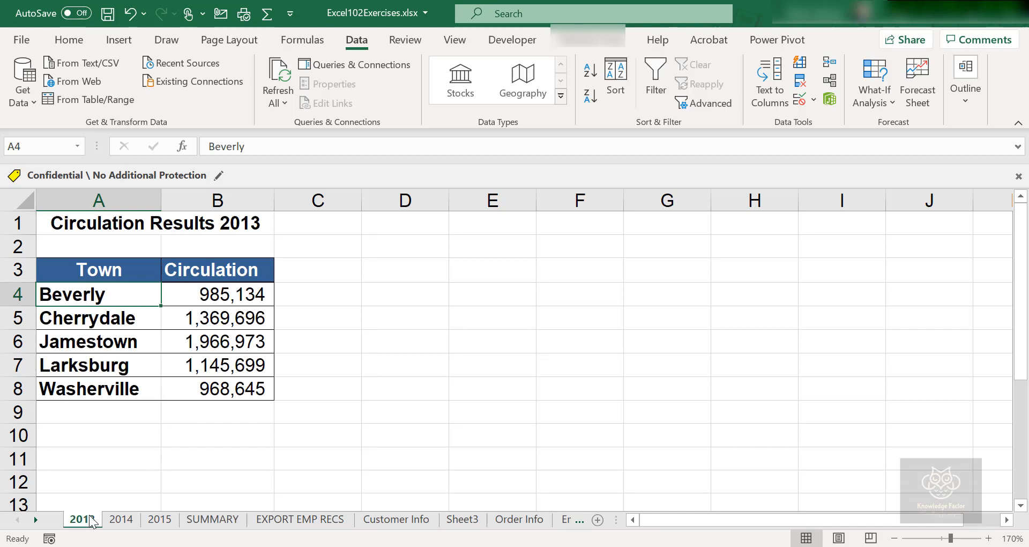
{"action": "left_click", "coordinate": [122, 523]}
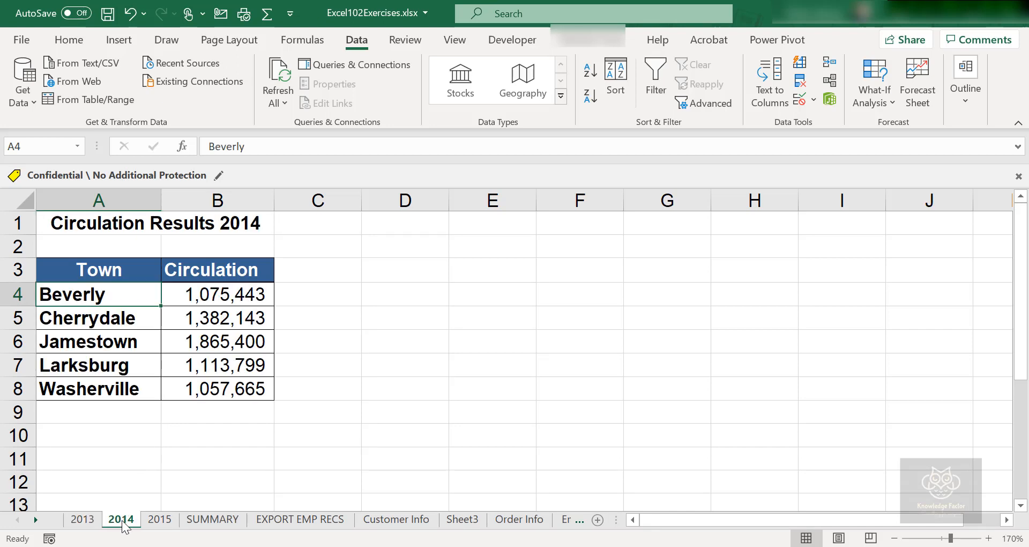
{"action": "left_click", "coordinate": [160, 520]}
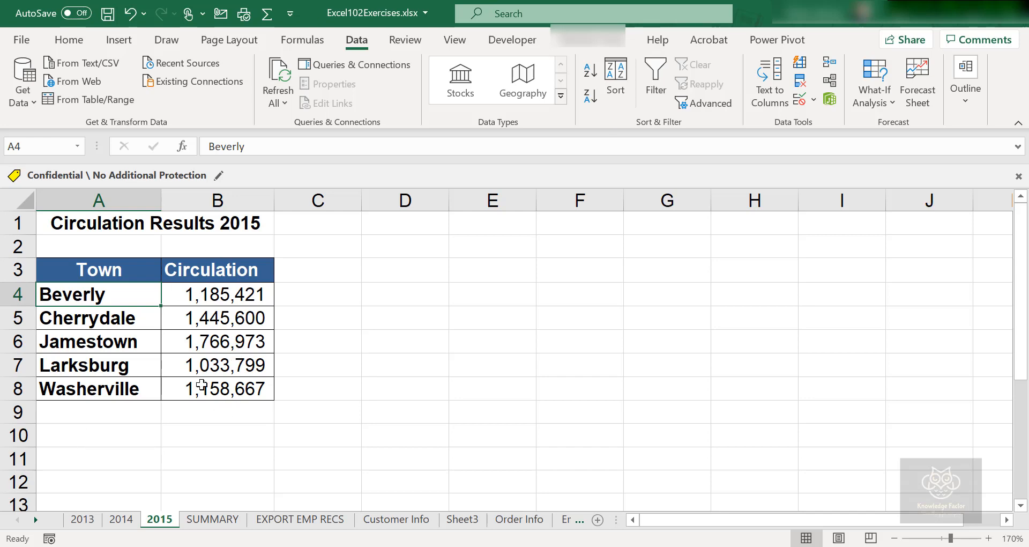
{"action": "key", "text": "ctrl+Page_Up"}
{"action": "key", "text": "ctrl+Page_Up"}
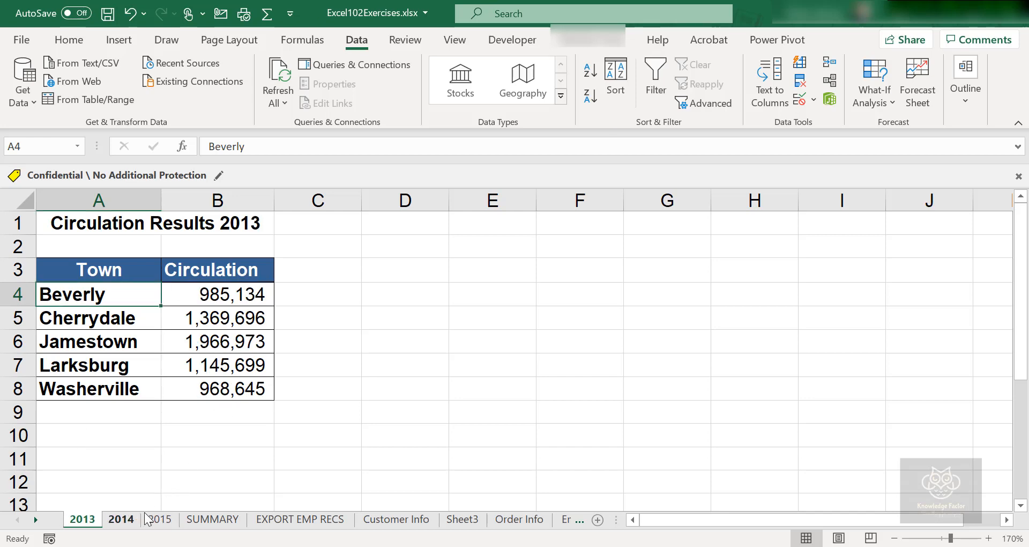
{"action": "left_click", "coordinate": [213, 519]}
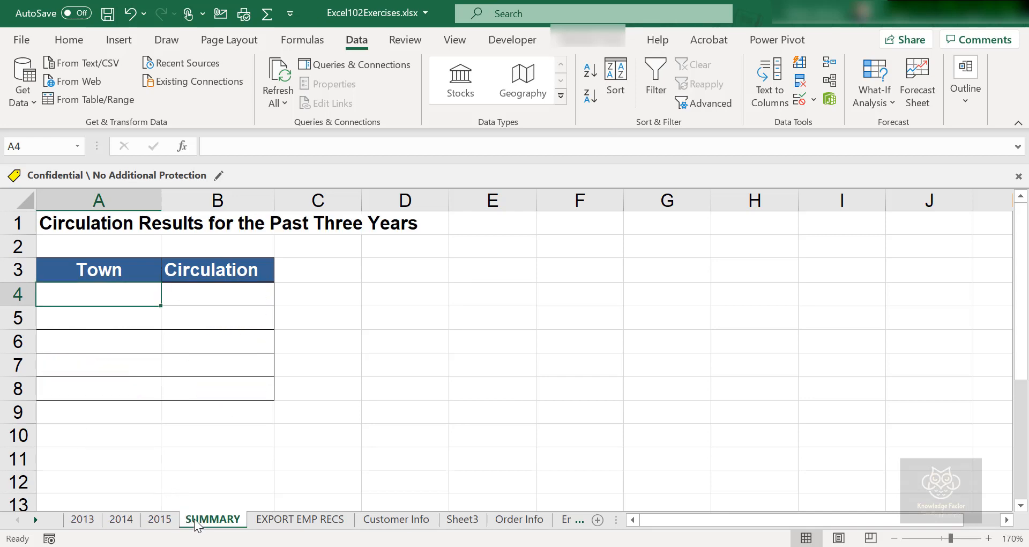
{"action": "left_click", "coordinate": [80, 518]}
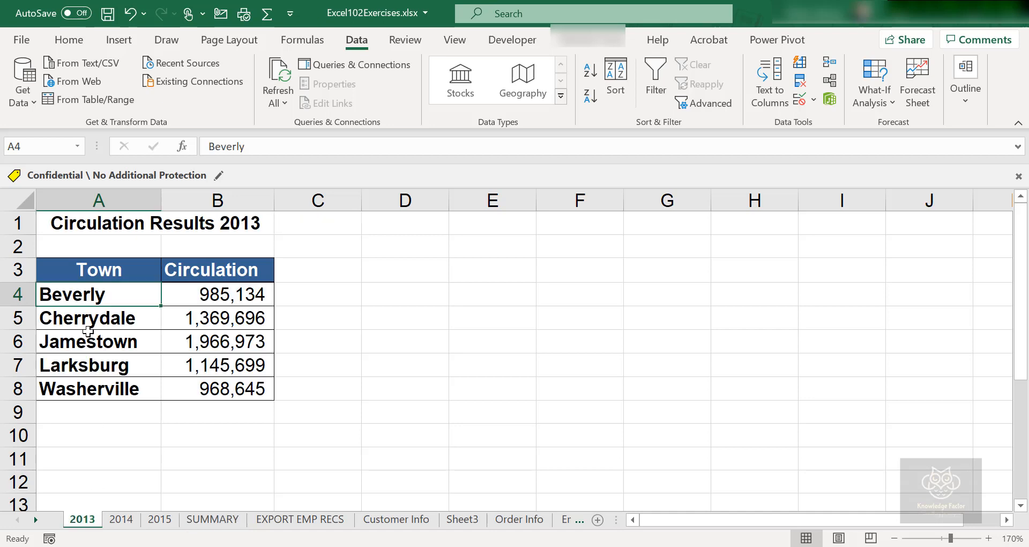
{"action": "left_click", "coordinate": [227, 300]}
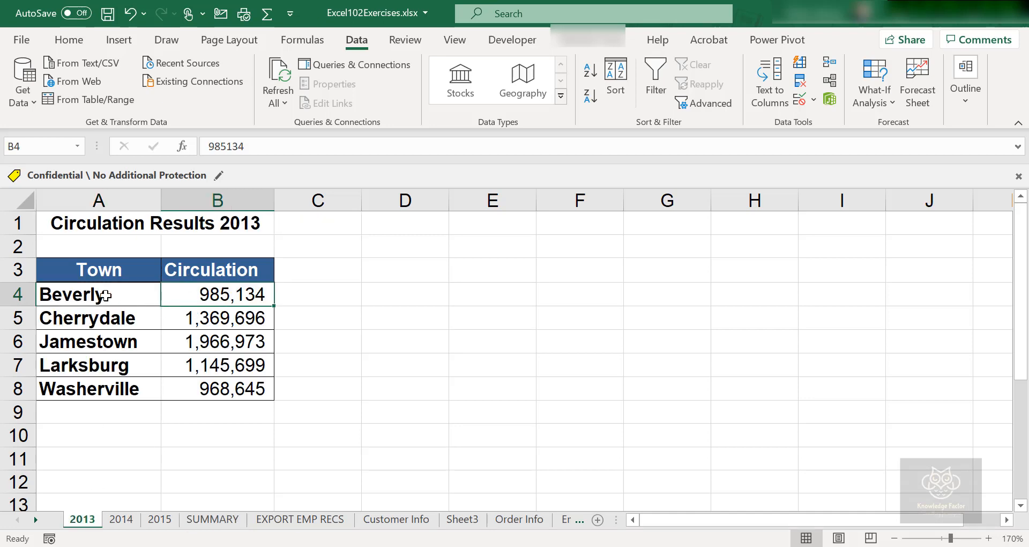
{"action": "left_click", "coordinate": [129, 519]}
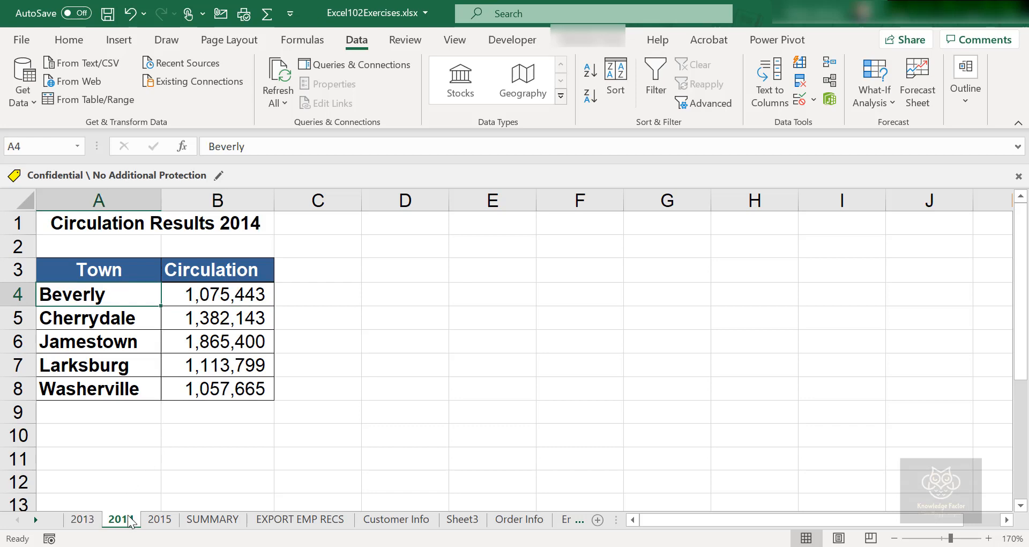
{"action": "left_click", "coordinate": [159, 518]}
{"action": "left_click", "coordinate": [196, 519]}
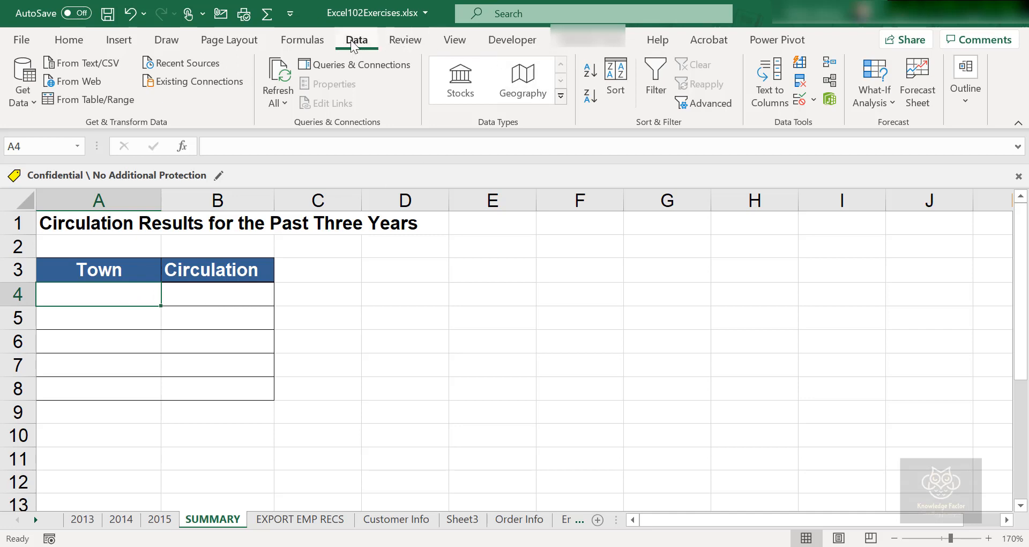
Start a Consolidate operation at A4 of SUMMARY with the Sum function and add '2013'!A4:B8 as its first reference
{"action": "left_click", "coordinate": [831, 65]}
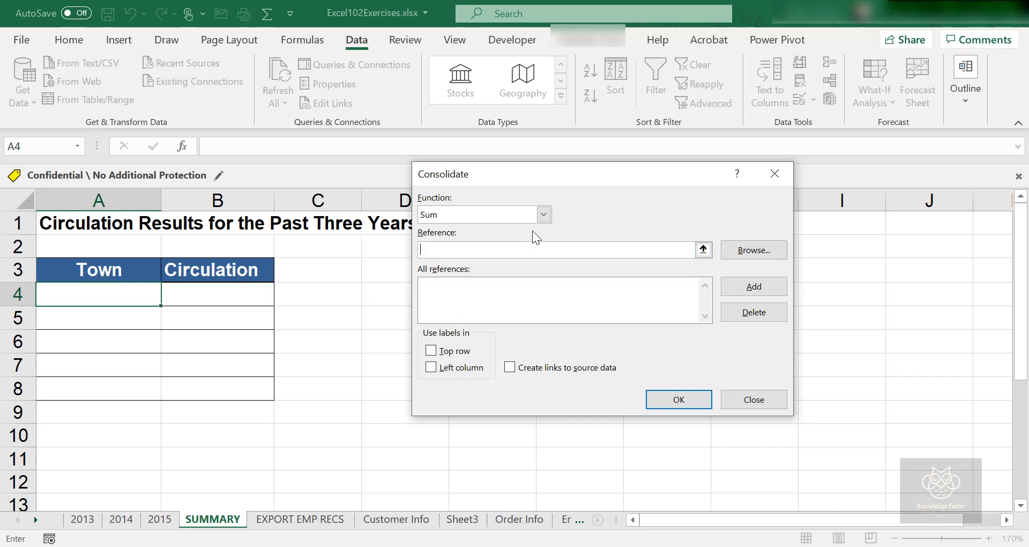
{"action": "left_click", "coordinate": [543, 215]}
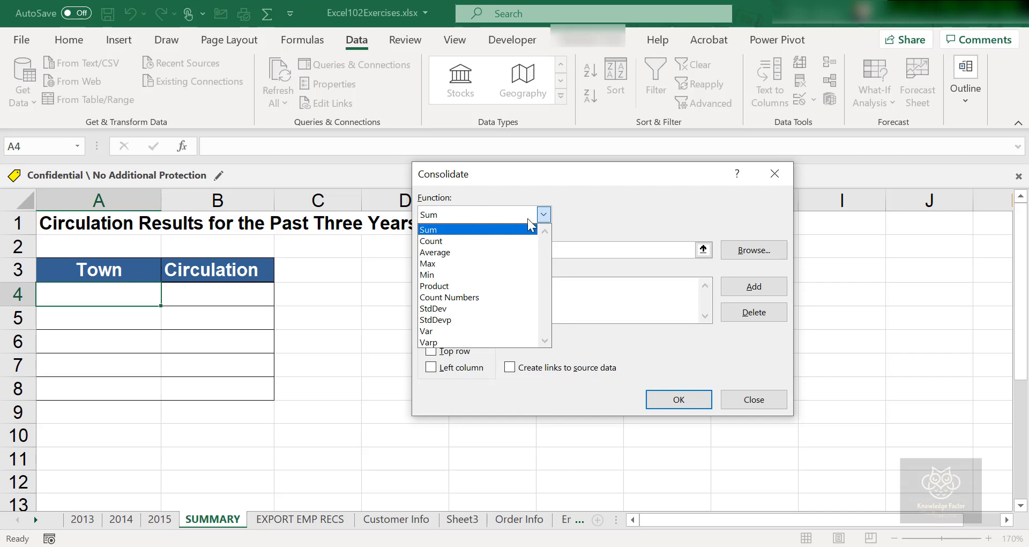
{"action": "left_click", "coordinate": [444, 230]}
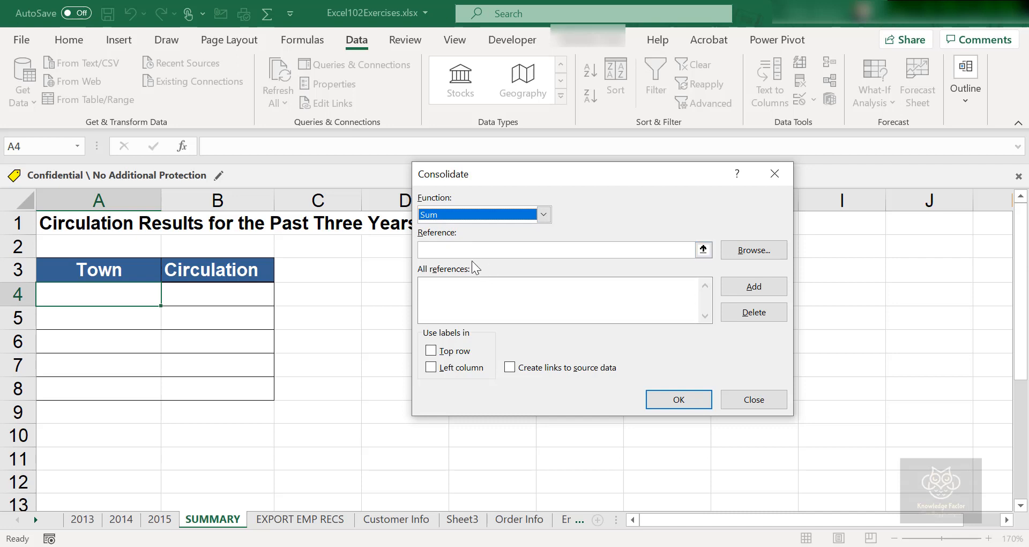
{"action": "left_click", "coordinate": [538, 257]}
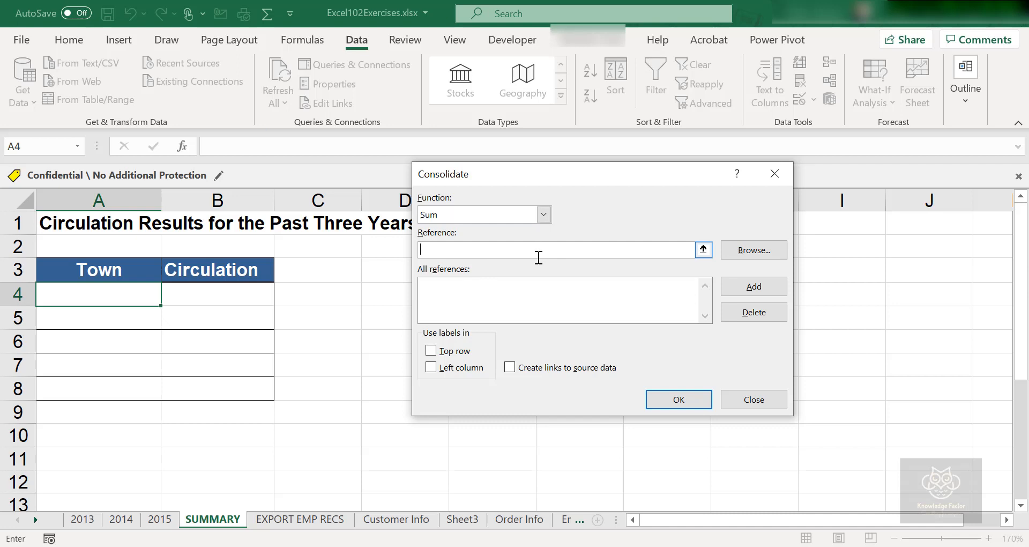
{"action": "left_click", "coordinate": [86, 519]}
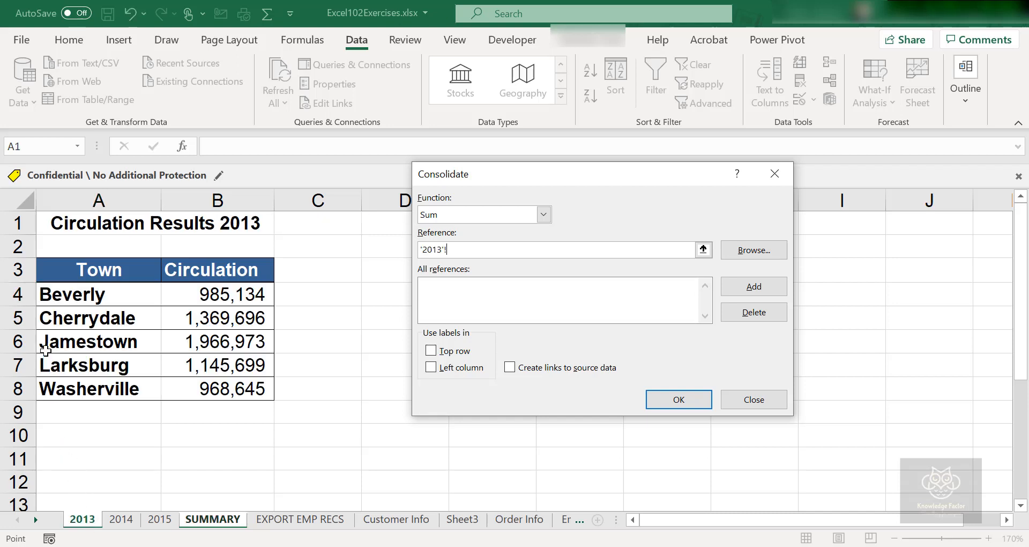
{"action": "left_click_drag", "start_coordinate": [60, 295], "coordinate": [244, 390]}
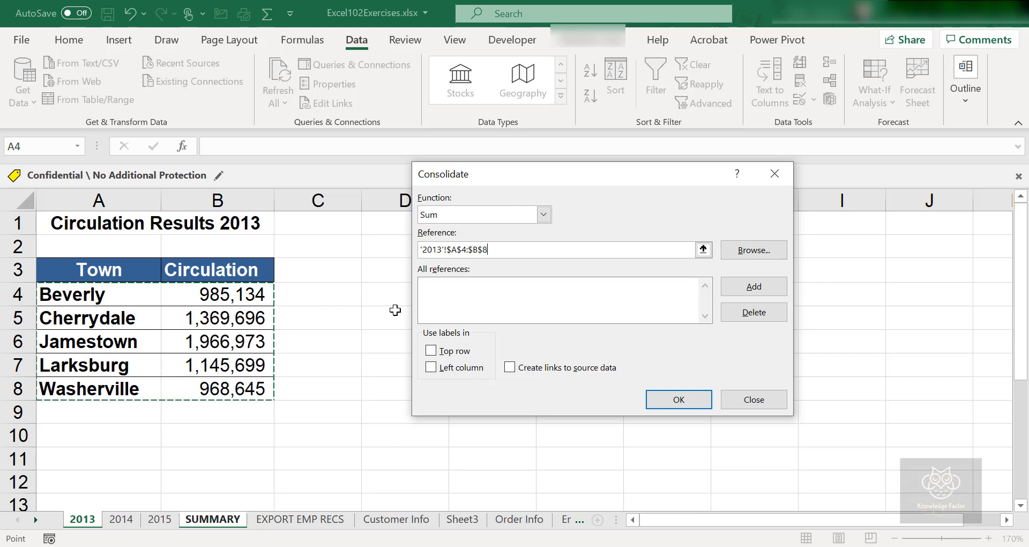
{"action": "left_click", "coordinate": [769, 284]}
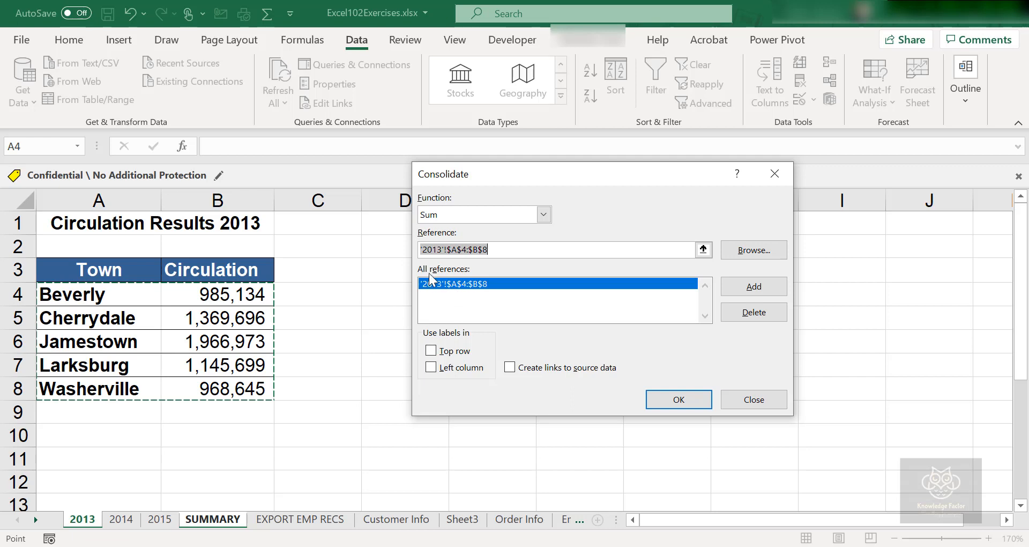
Add A4:B8 from the 2014 and 2015 sheets as references and run the consolidation using left column labels
{"action": "left_click", "coordinate": [117, 520]}
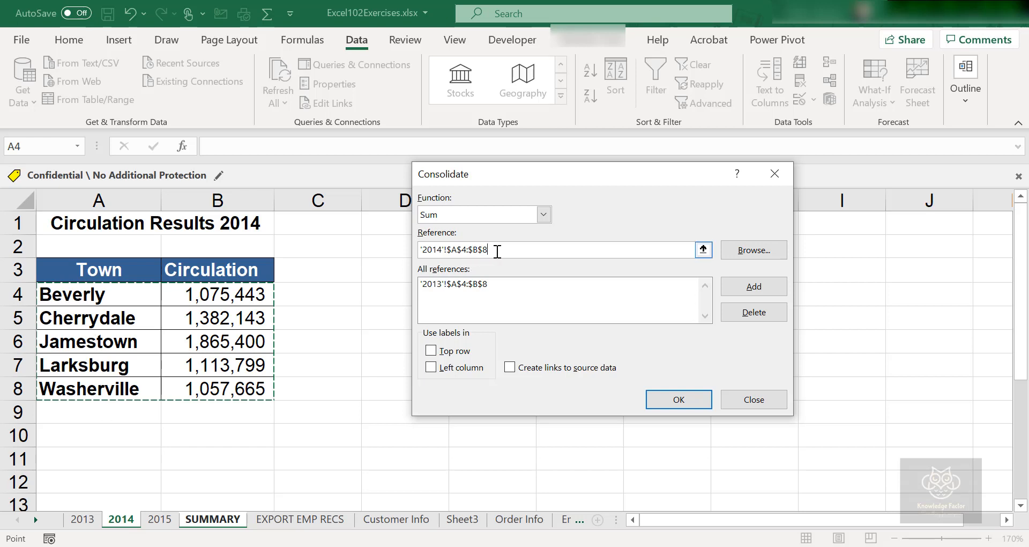
{"action": "left_click", "coordinate": [748, 286]}
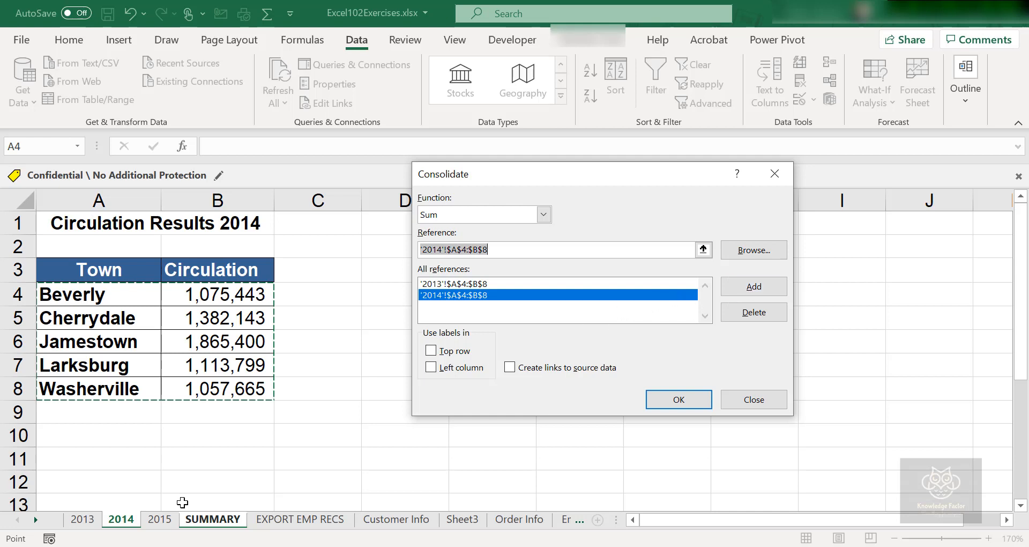
{"action": "left_click", "coordinate": [160, 520]}
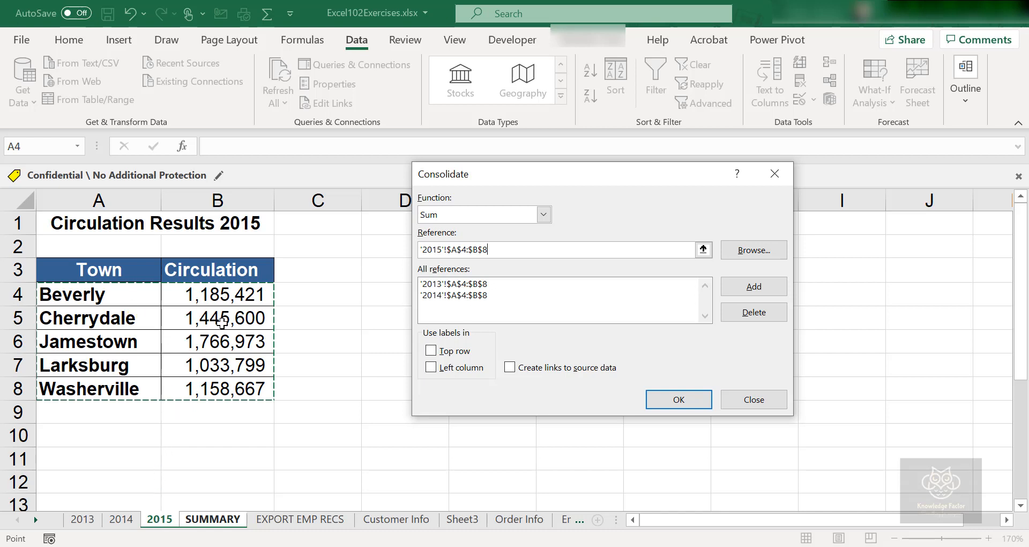
{"action": "left_click", "coordinate": [726, 292]}
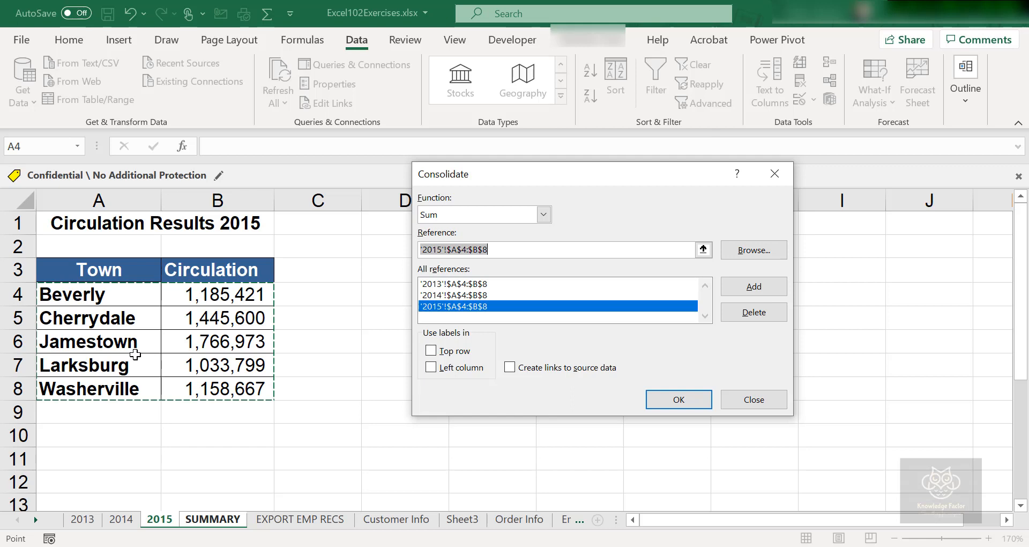
{"action": "left_click", "coordinate": [431, 368]}
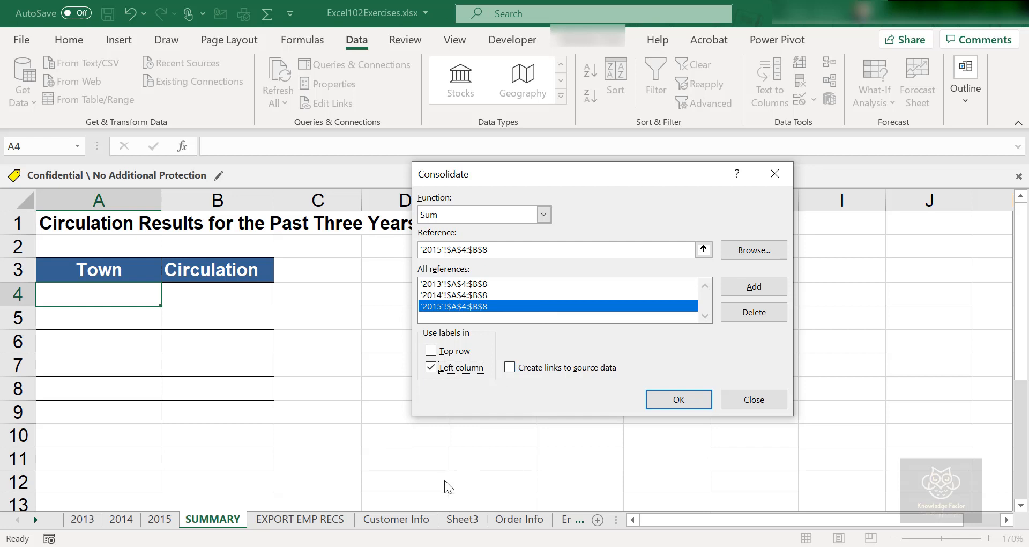
{"action": "left_click", "coordinate": [673, 401]}
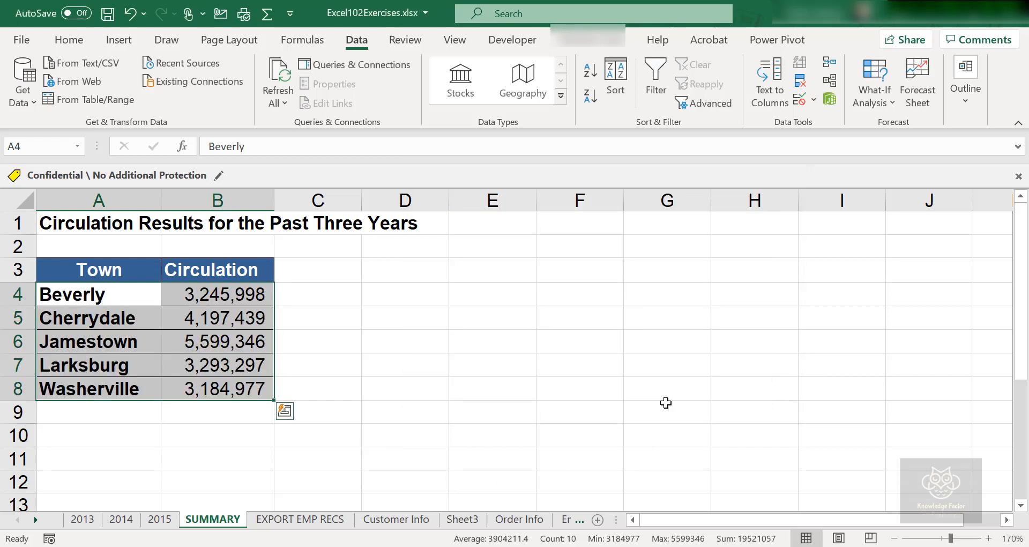